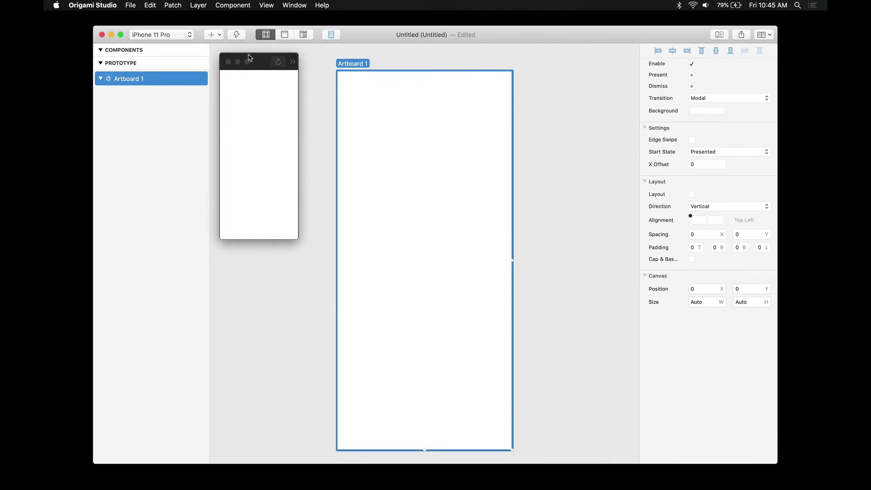
Place the Button custom component on Artboard 1 via a Layer Library search for 'Cus'
left_click(213, 35)
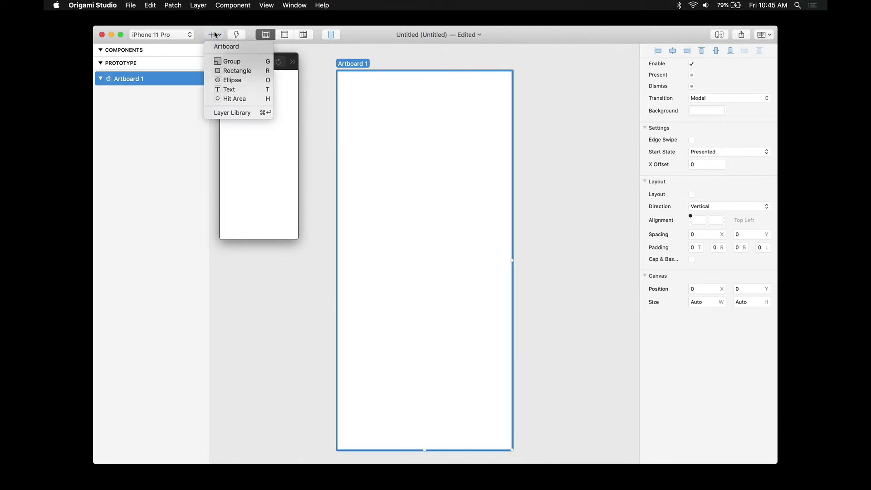
left_click(231, 113)
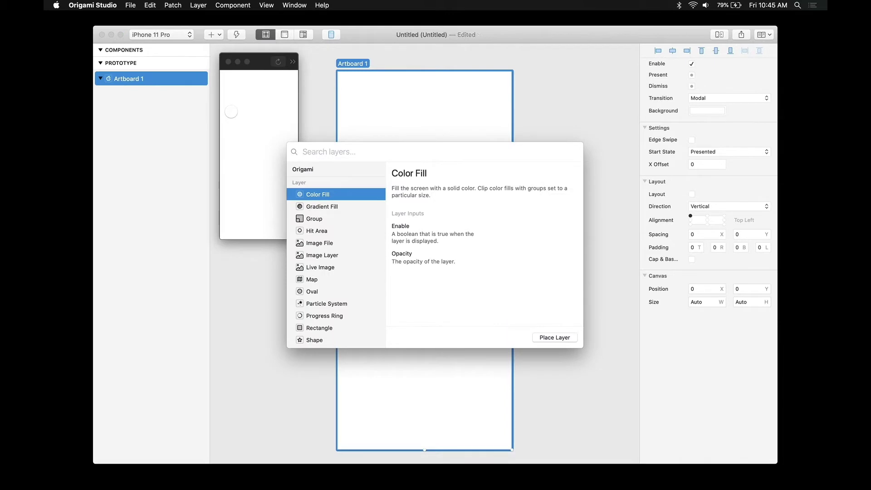
type("Cus")
key("Return")
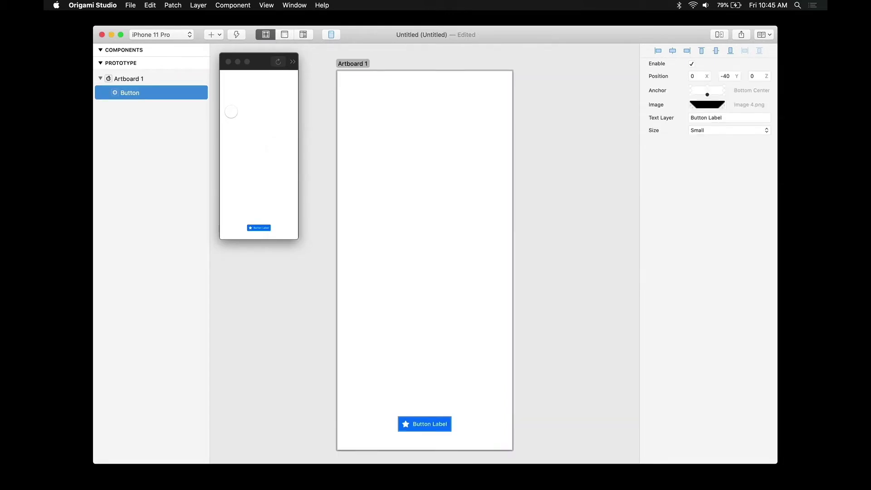
Place the Container custom component from the 'cus' results, then search 'cus' again
key("super+Return")
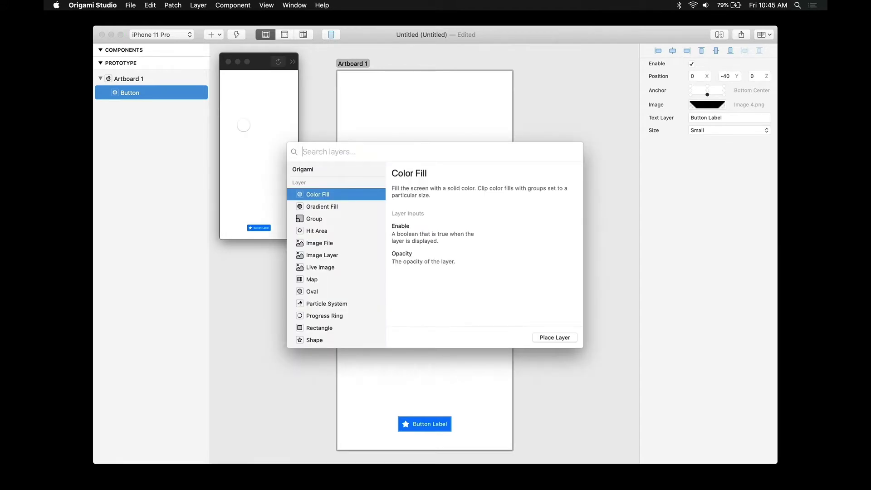
type("cus")
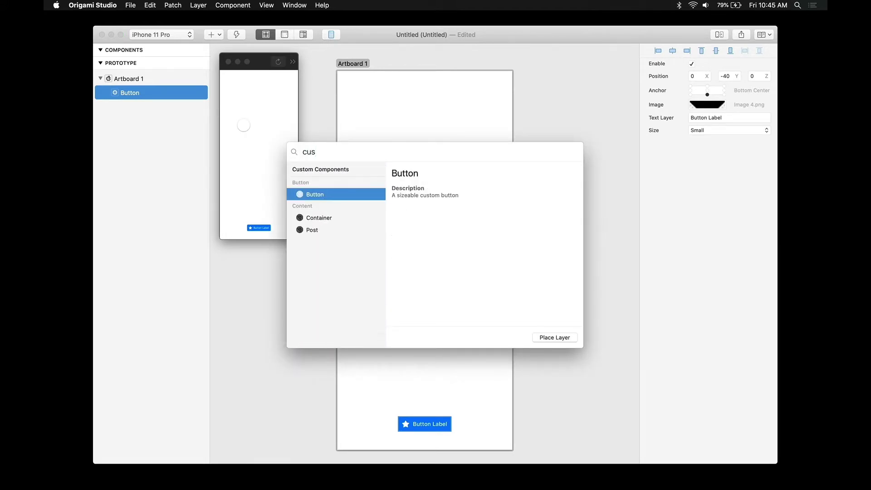
key("Down")
key("Return")
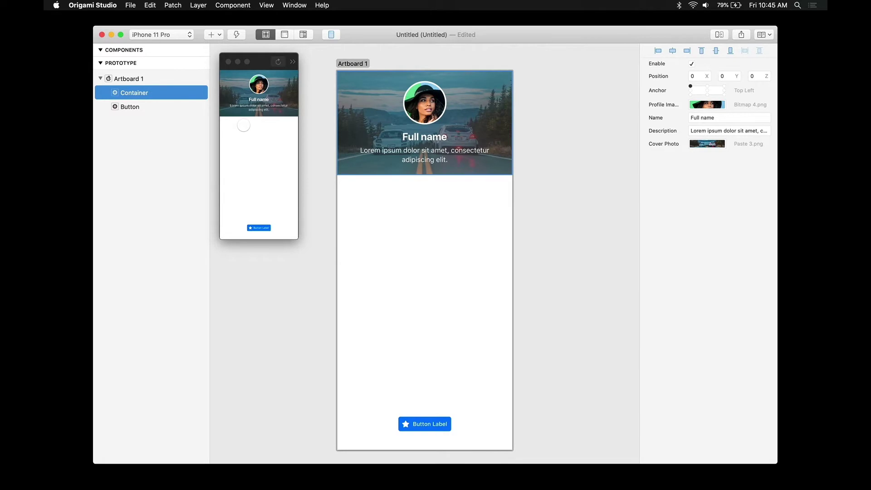
key("super+Return")
type("cus")
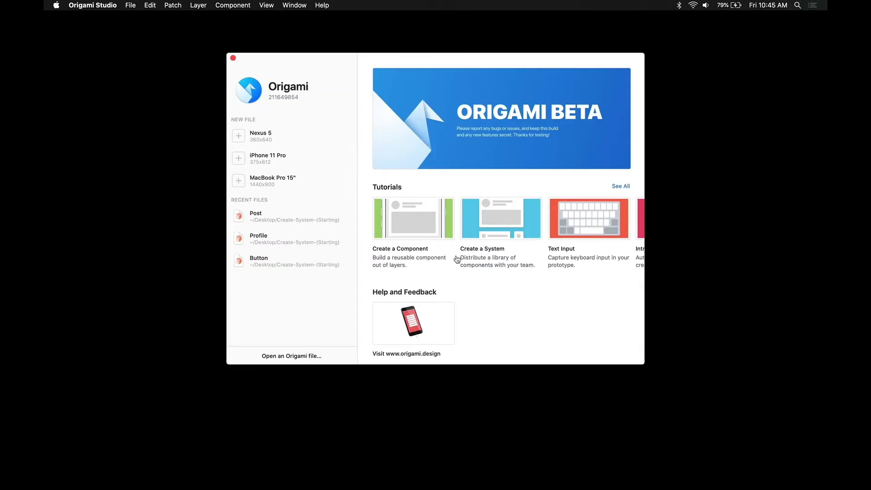
Create a new component system named 'Custom Components' saved on the Desktop
left_click(130, 6)
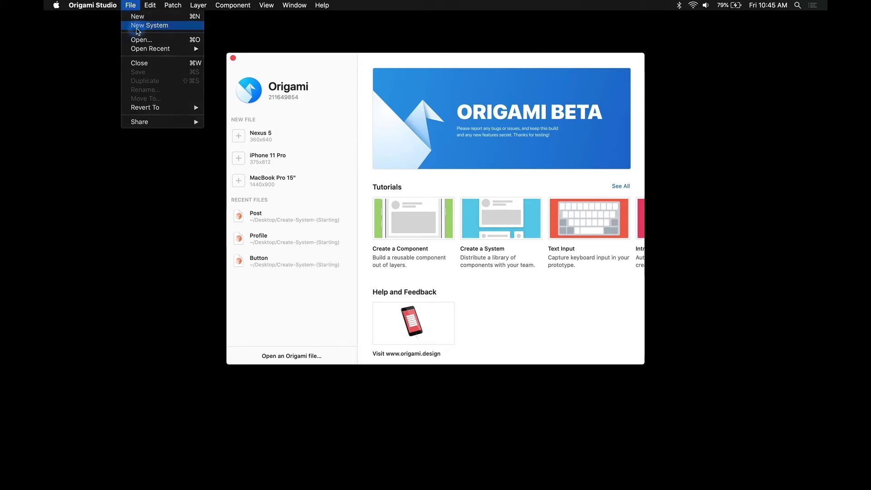
left_click(138, 26)
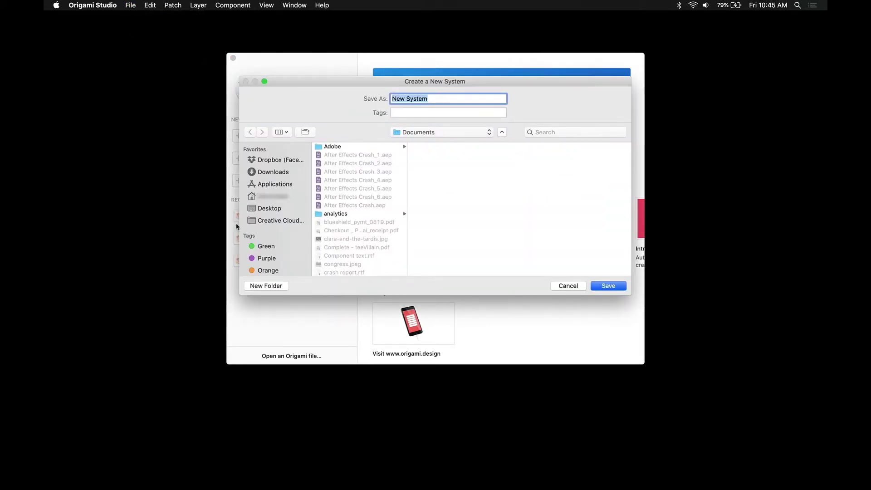
left_click(265, 212)
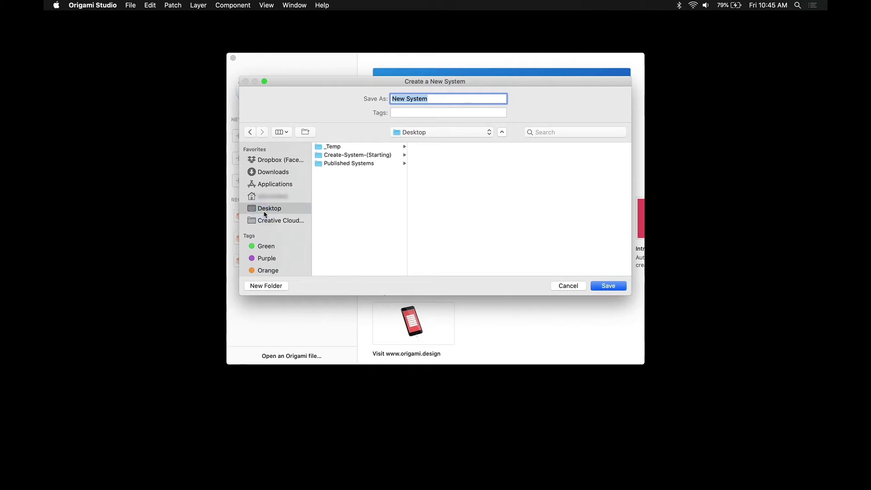
type("Custom Comp")
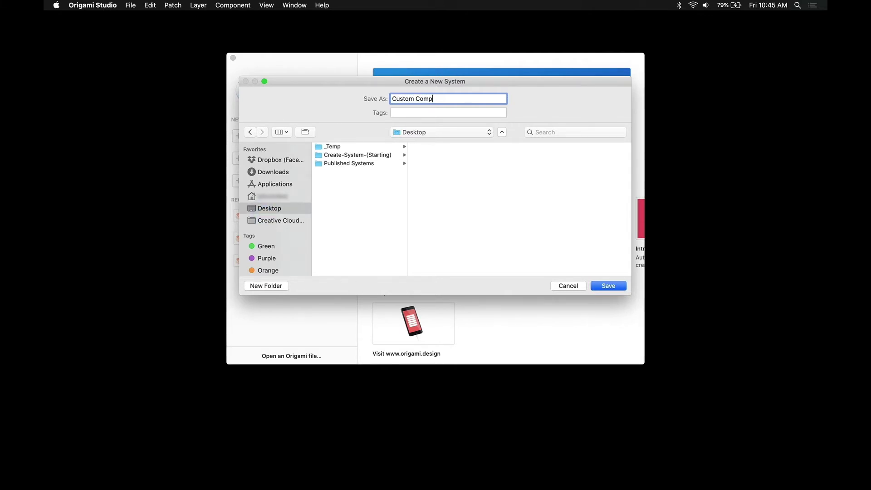
type("onents")
key("Return")
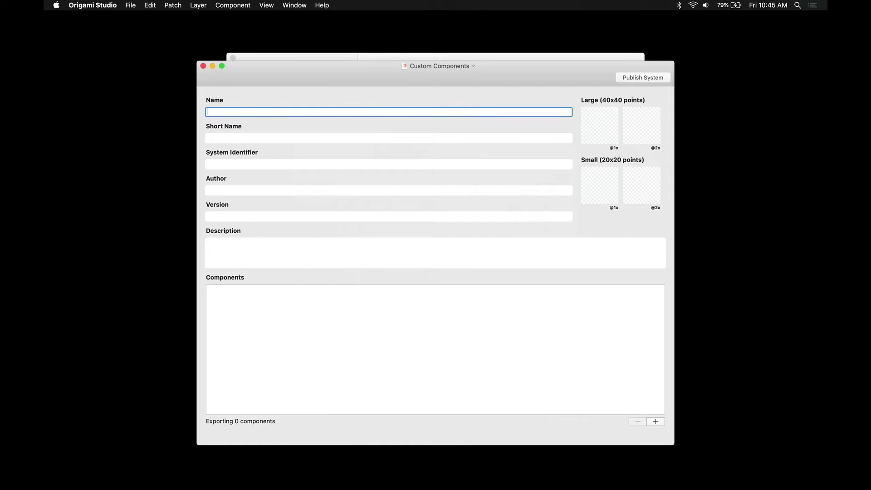
Enter system name 'Custom Component', identifier 'cc' and a placeholder author name
type("Custom Components")
left_click(272, 165)
type("cc")
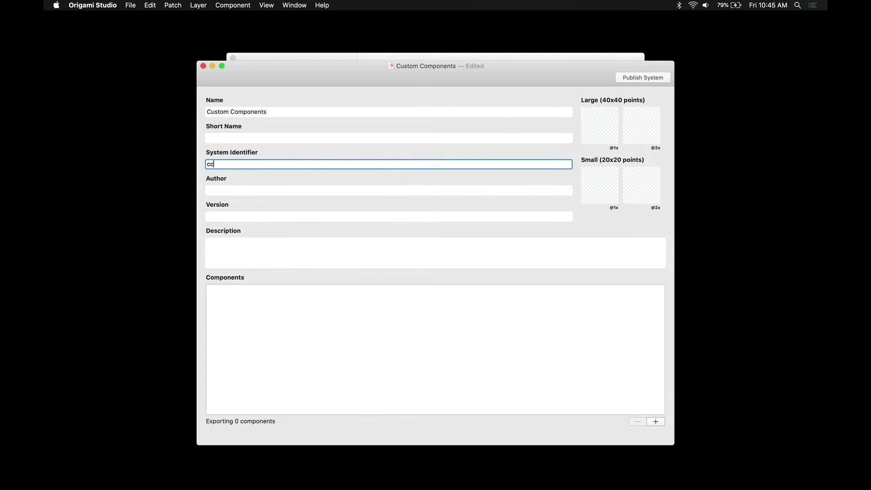
left_click(275, 191)
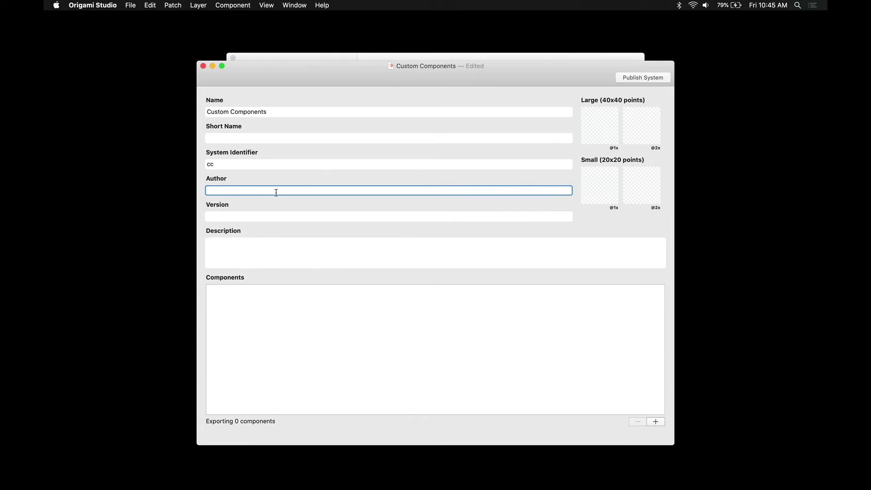
type("Your Name")
Set version 0.1 and describe the system as a collection of regularly used custom components
left_click(282, 216)
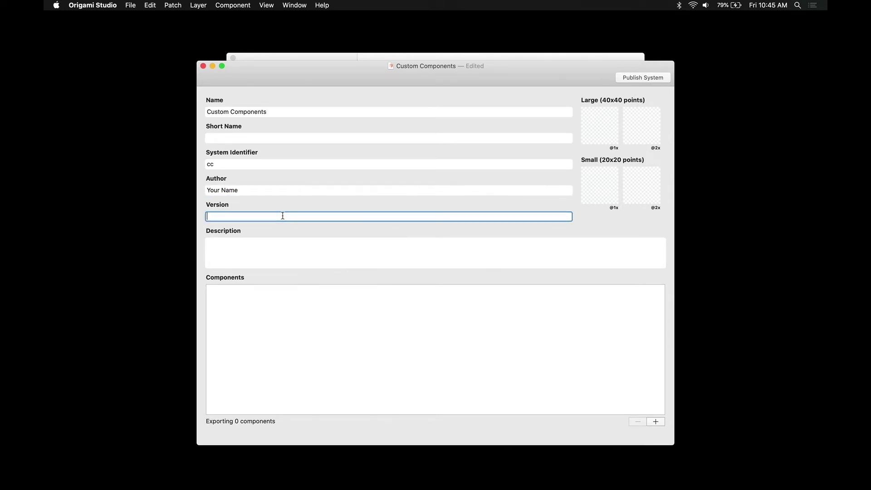
type("0.1")
left_click(291, 253)
type("A collection of re")
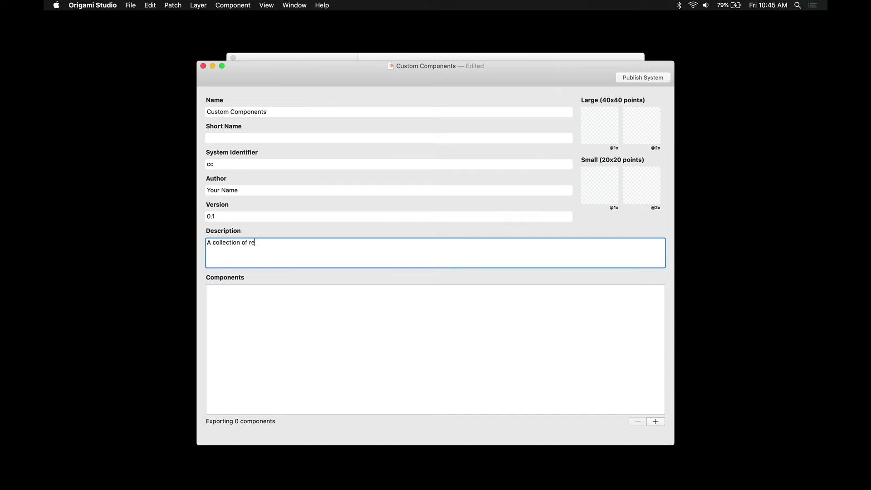
type("gularly used custom components by Your Name")
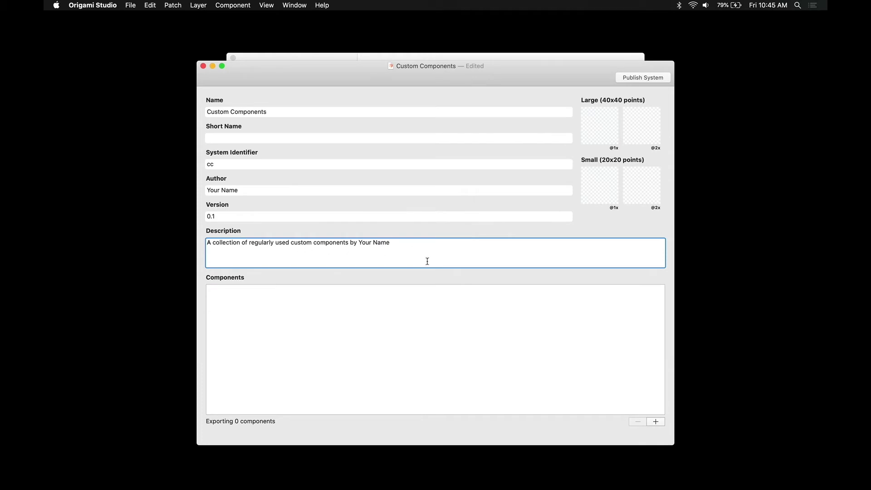
key("super+Tab")
left_click(386, 187)
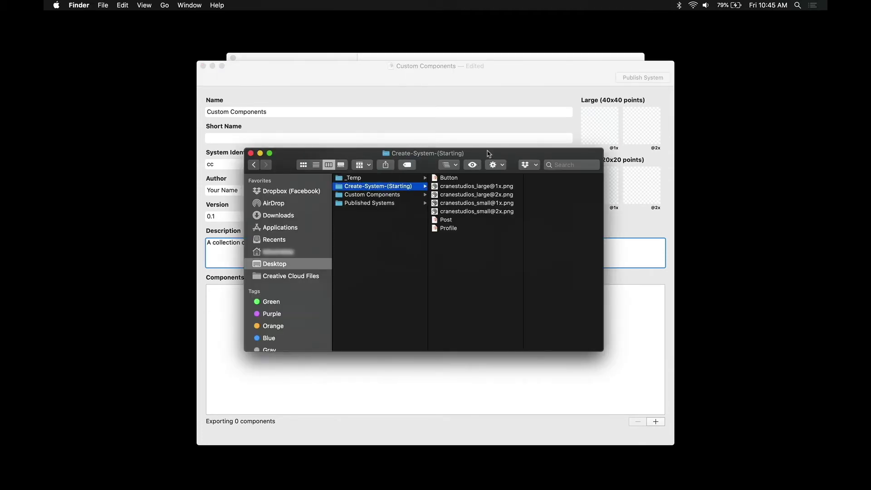
left_click_drag(489, 154, 391, 89)
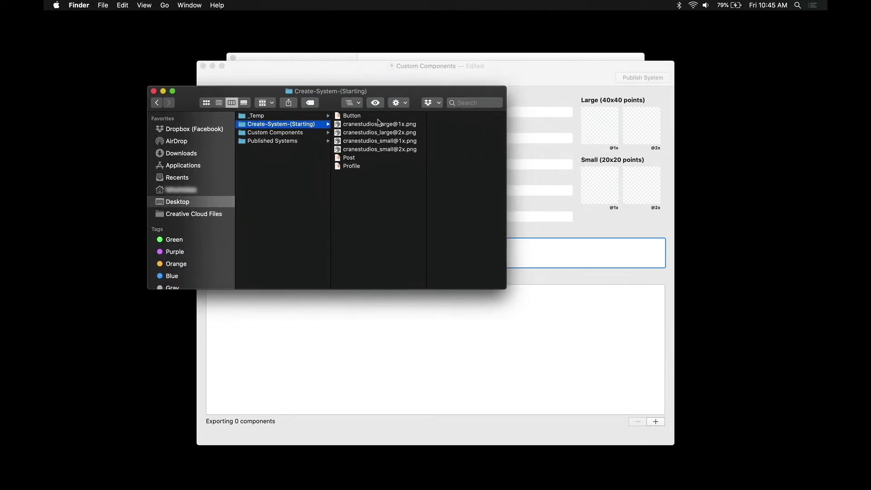
left_click_drag(379, 127, 600, 126)
left_click_drag(400, 132, 638, 129)
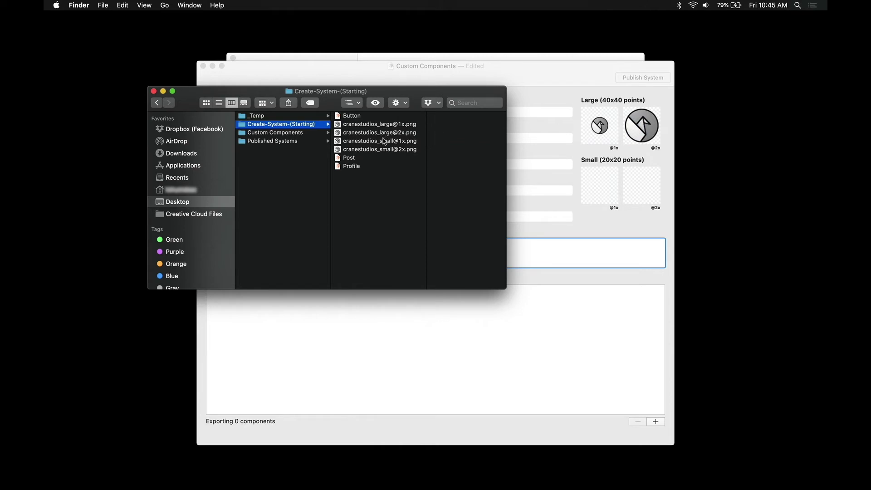
left_click_drag(384, 140, 598, 191)
left_click_drag(397, 151, 653, 195)
left_click(547, 86)
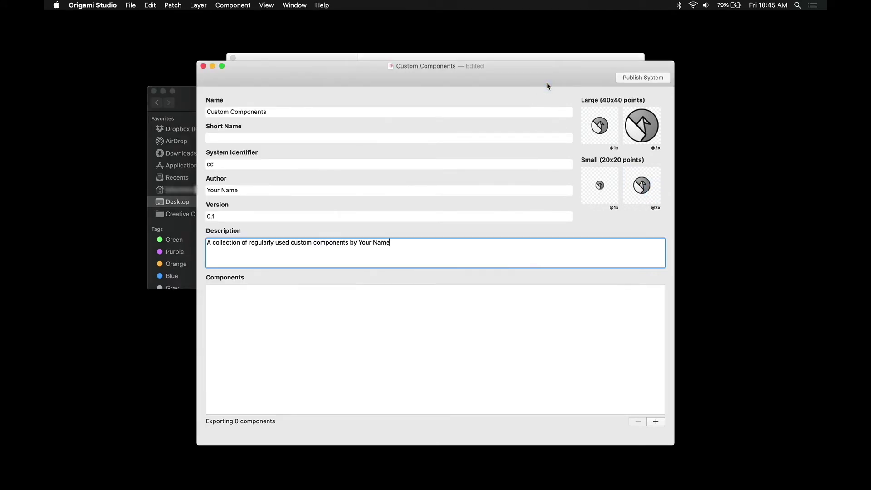
Save the system and create a new component document from the Components list
key("super+s")
left_click(653, 422)
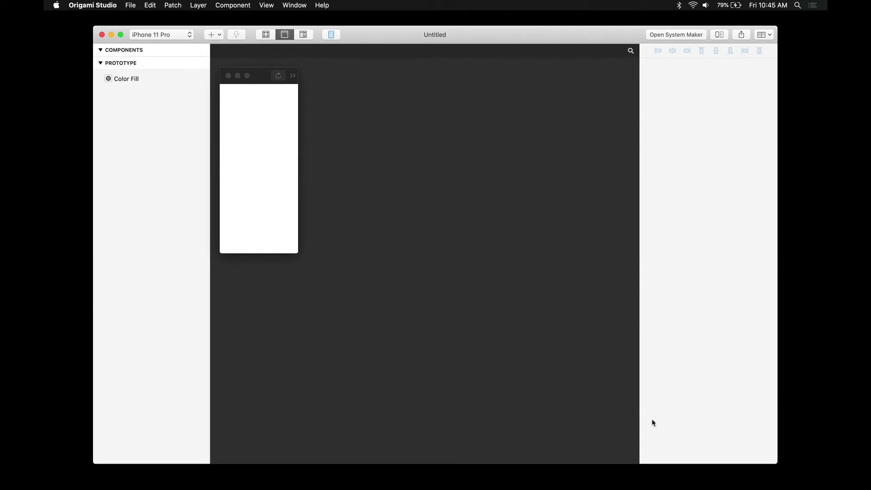
Open the Button file from the Create-System-(Starting) folder
key("super+o")
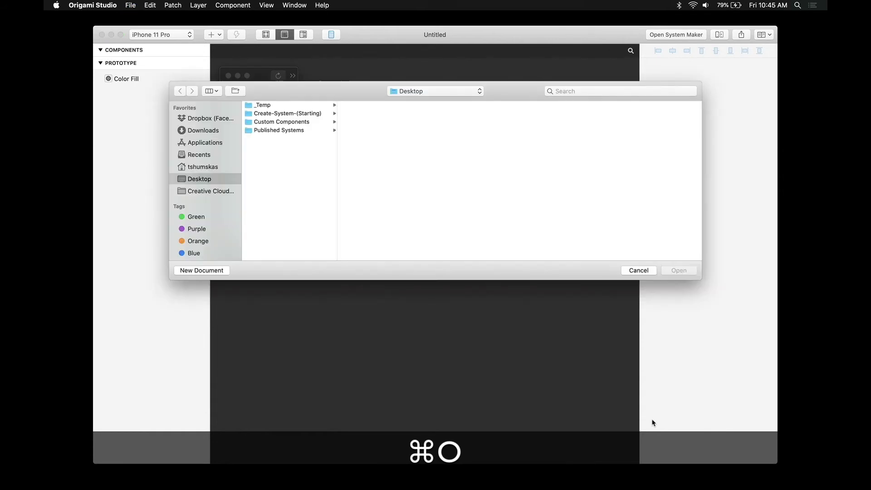
left_click(307, 114)
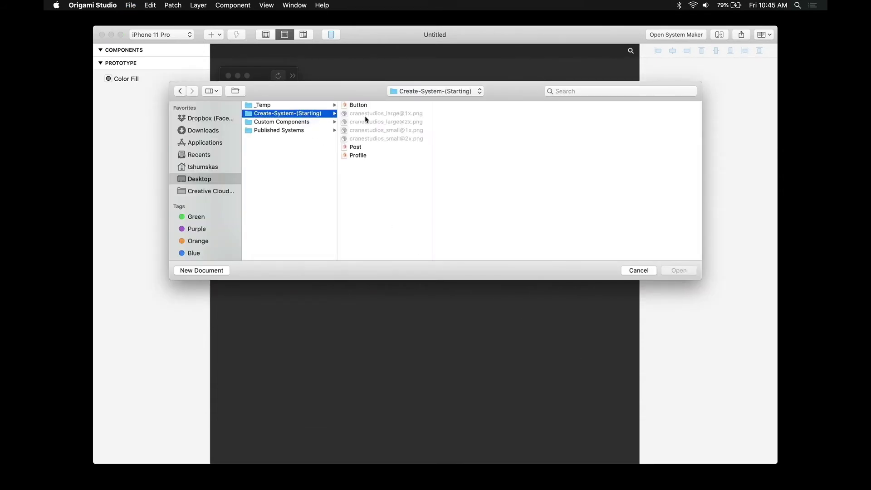
left_click(358, 105)
double_click(359, 105)
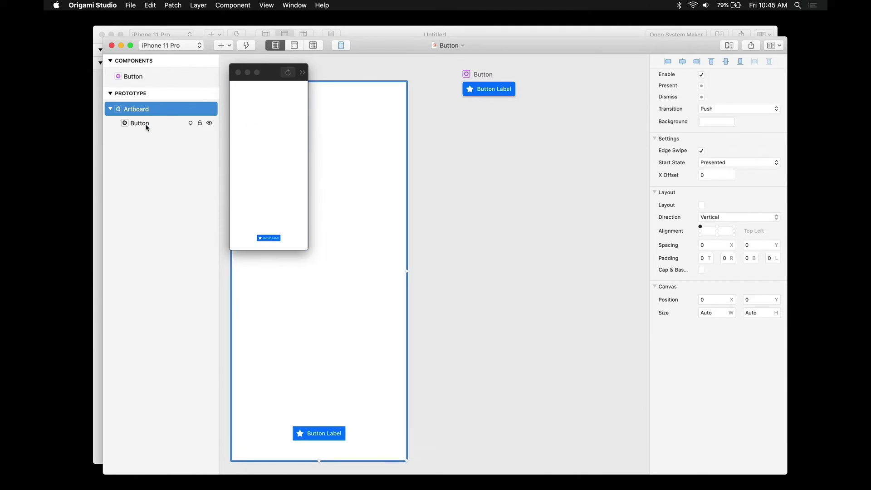
Copy the Button layer and paste it into the Untitled document
left_click(146, 125)
key("super")
key("super+c")
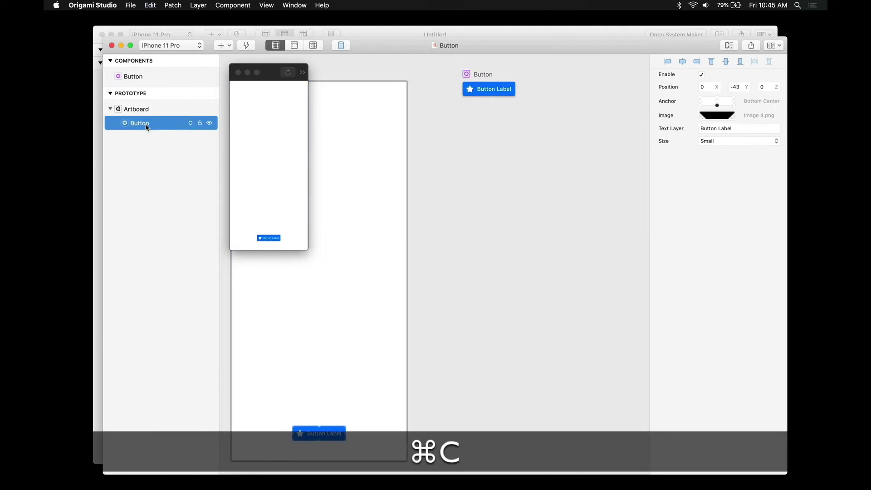
left_click(345, 34)
key("super")
key("super+v")
key("super")
Save the document as 'Button' and confirm the system now exports cc.Button
key("super+s")
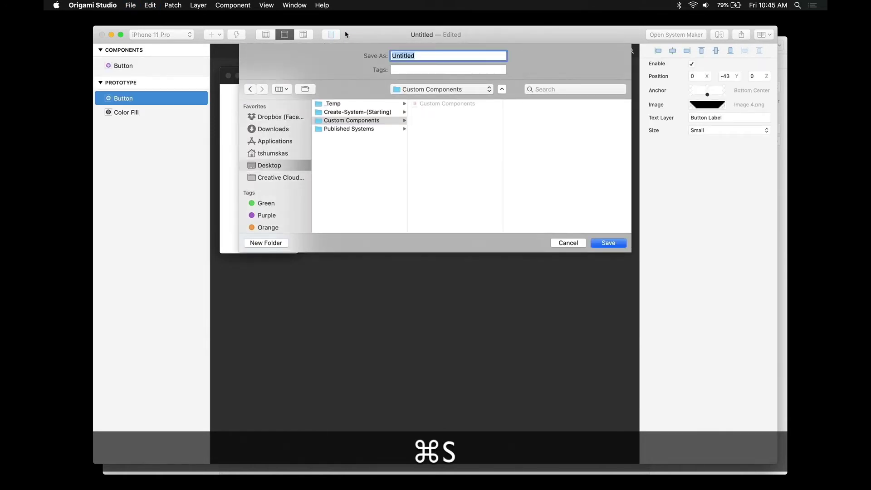
type("Button")
key("Return")
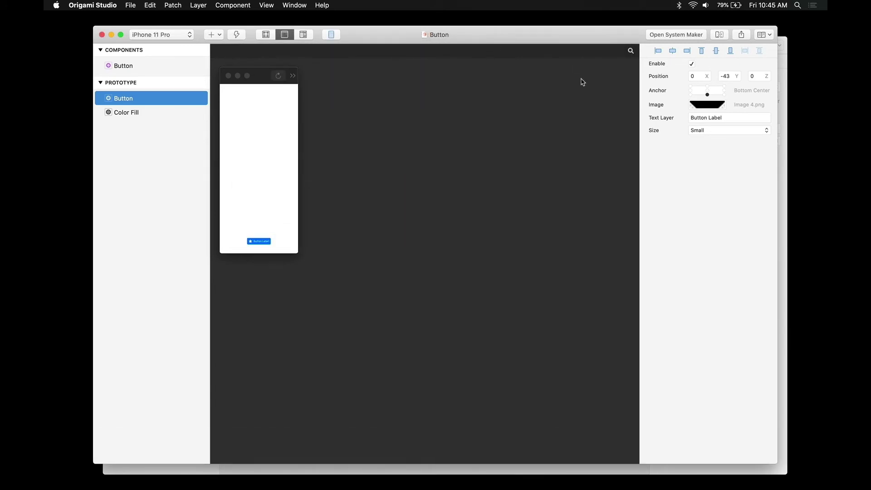
left_click(667, 36)
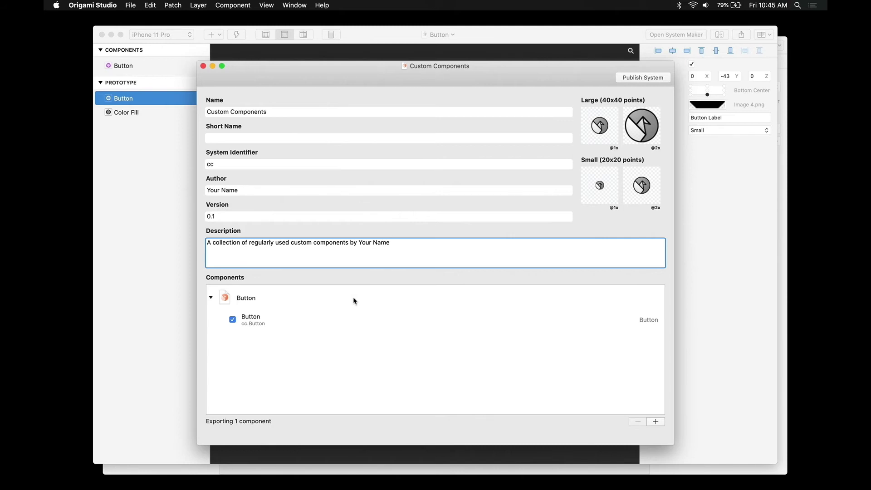
Drag the Post and Profile files from Finder into the system's Components list
key("super+Tab")
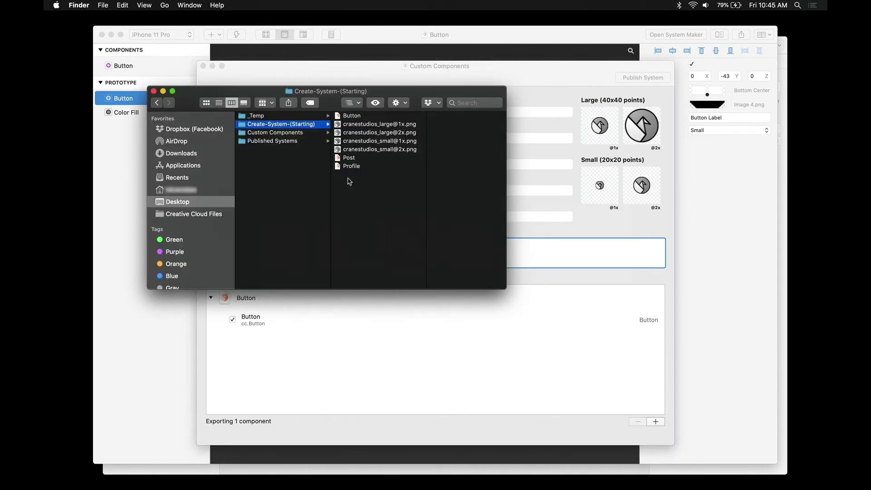
left_click_drag(350, 182, 343, 159)
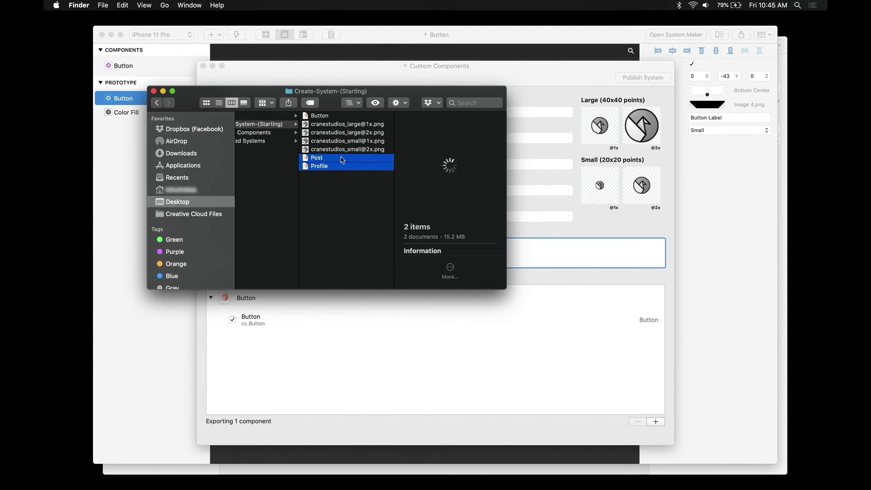
left_click_drag(342, 159, 262, 133)
left_click(381, 330)
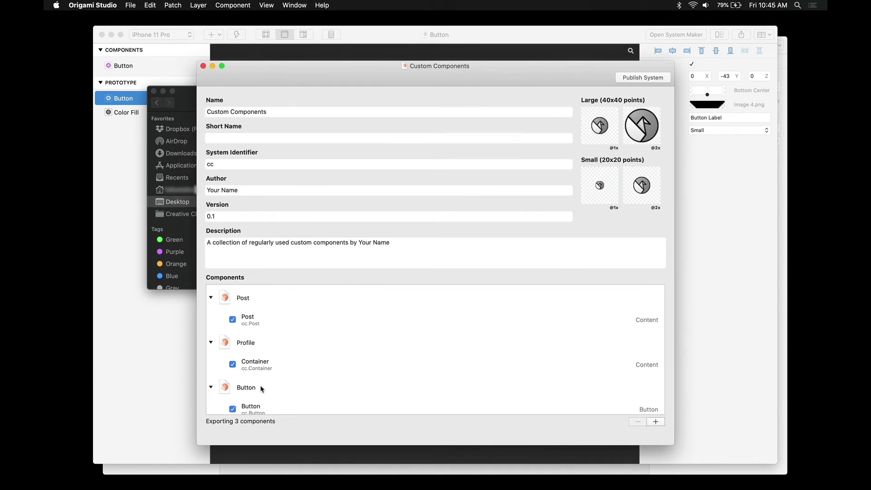
scroll(262, 389, "down", 1)
left_click(245, 337)
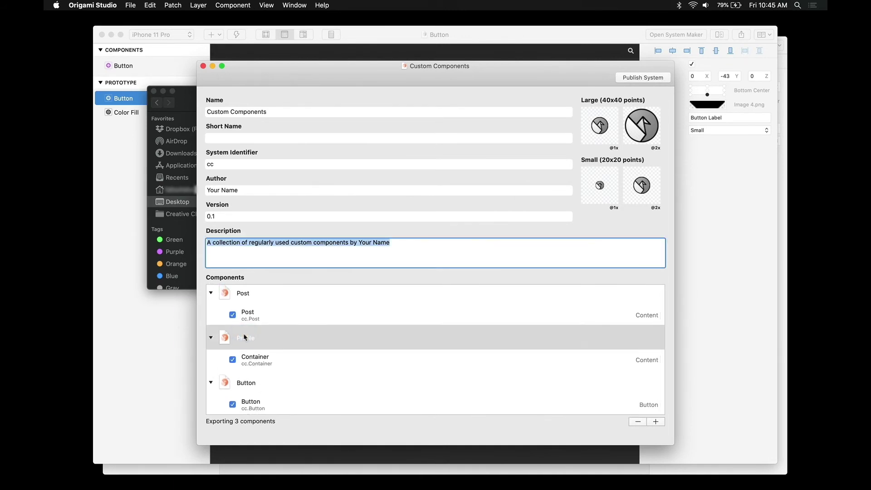
double_click(245, 338)
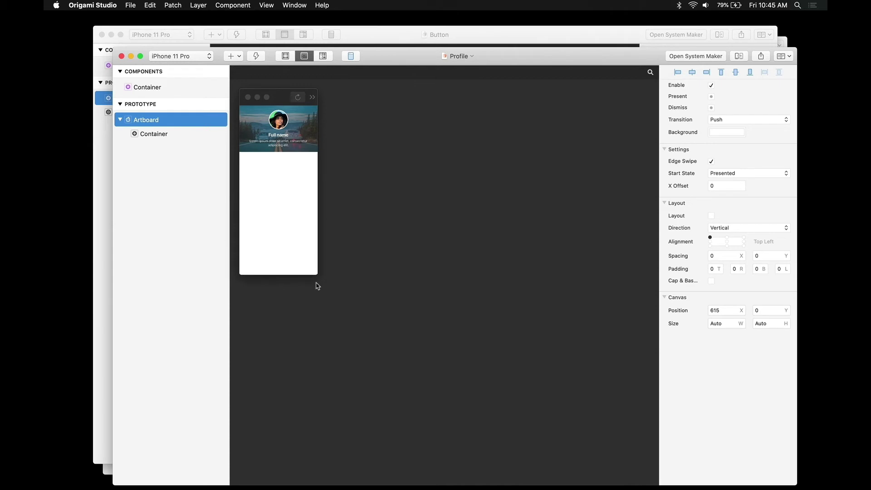
key("super+w")
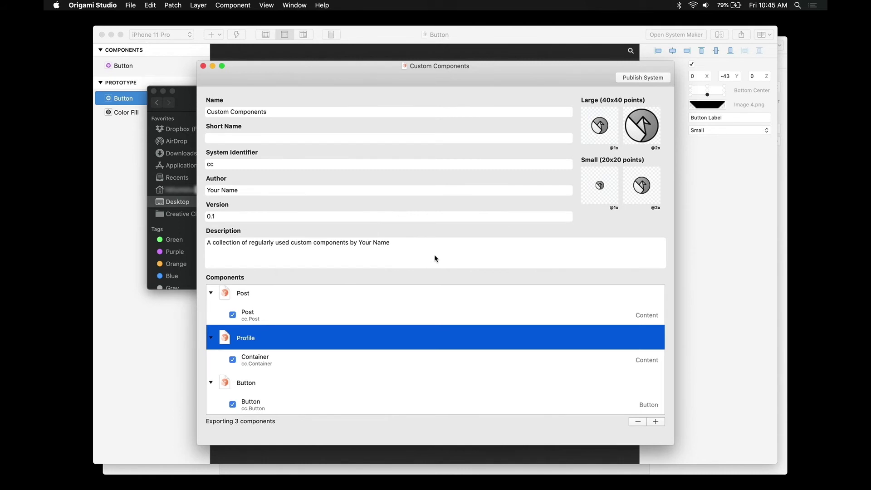
Publish the system to Desktop > Published Systems and reveal the exported file in Finder
left_click(634, 78)
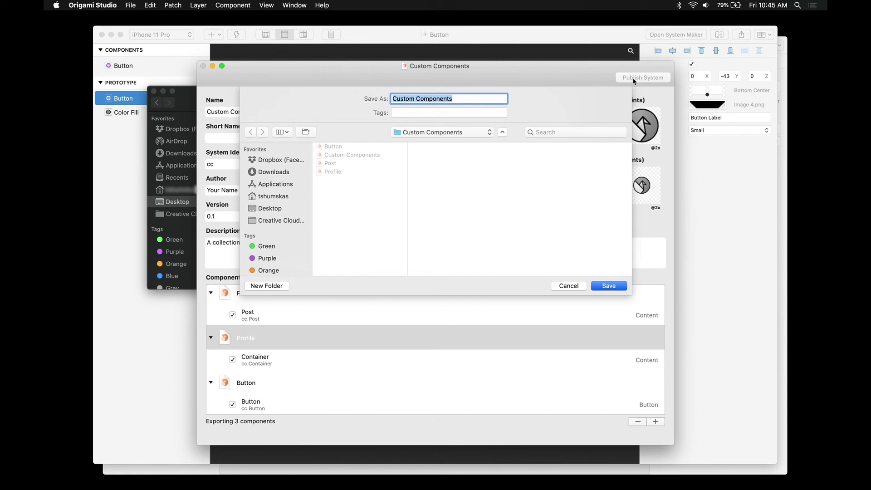
left_click(266, 212)
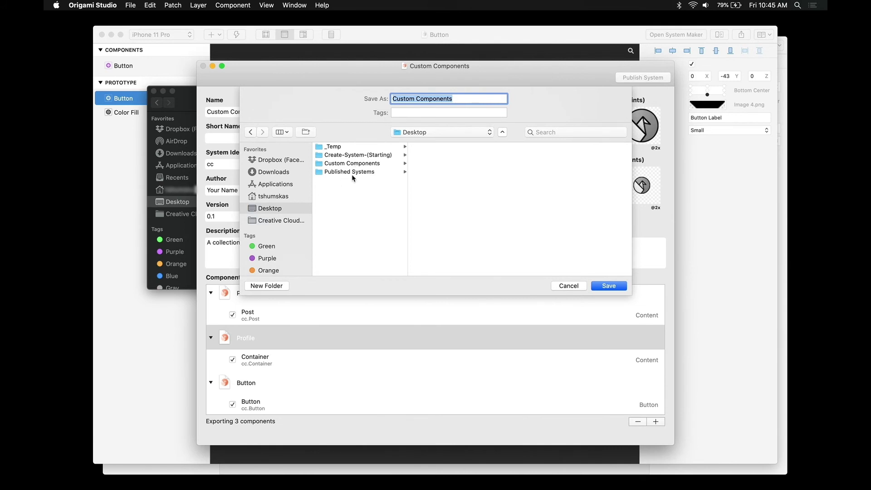
left_click(354, 173)
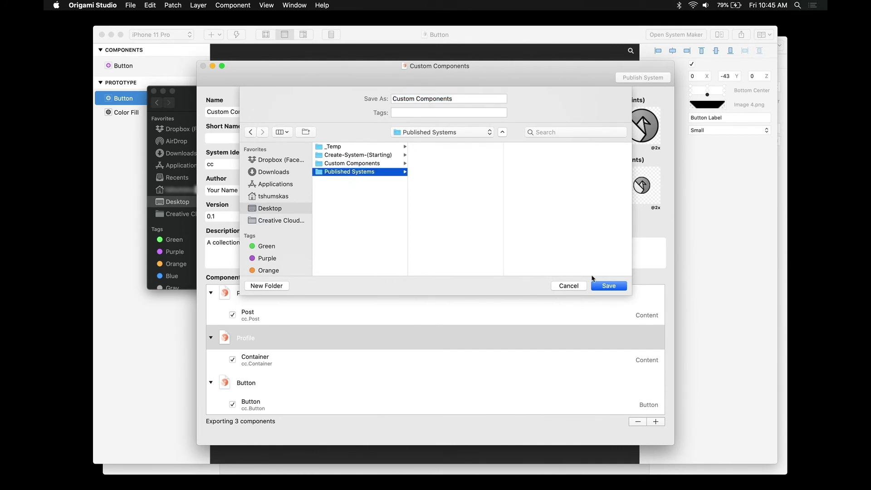
left_click(604, 286)
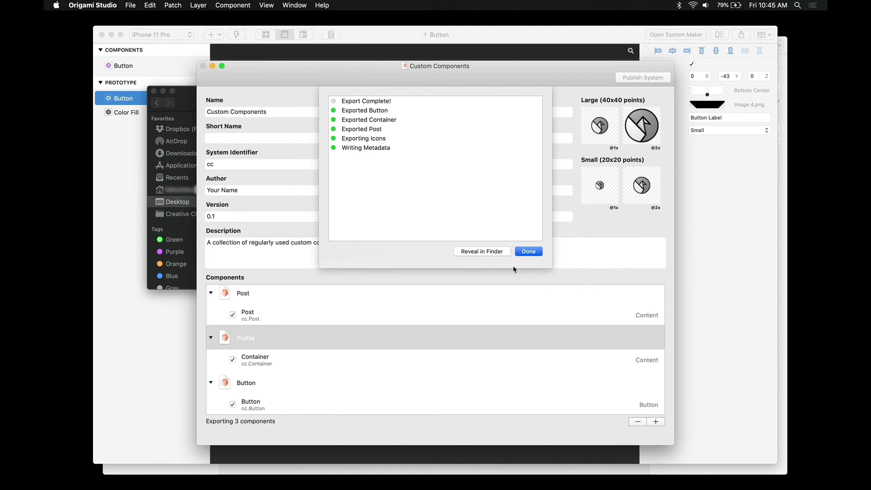
left_click(497, 254)
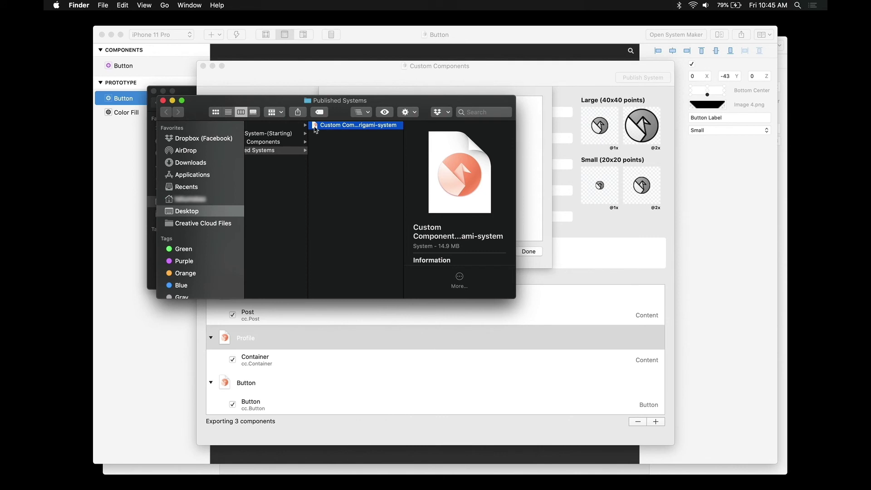
Open the published Custom Components.origami-system file from Finder
double_click(317, 129)
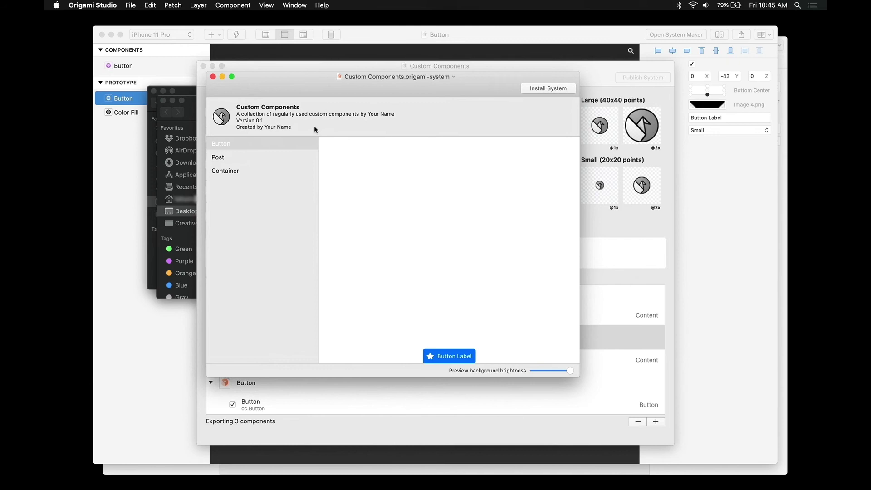
Install the Custom Components system from its current location, confirm the alert, and close the preview
left_click(537, 88)
left_click(537, 88)
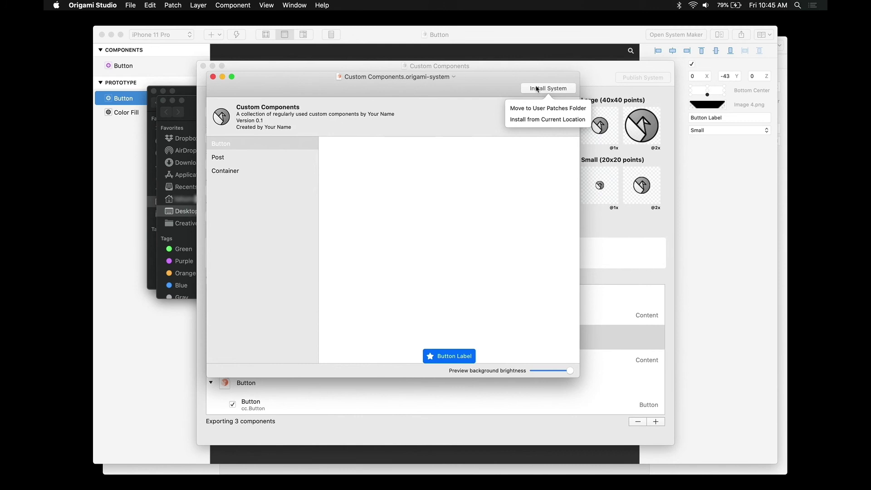
left_click(536, 120)
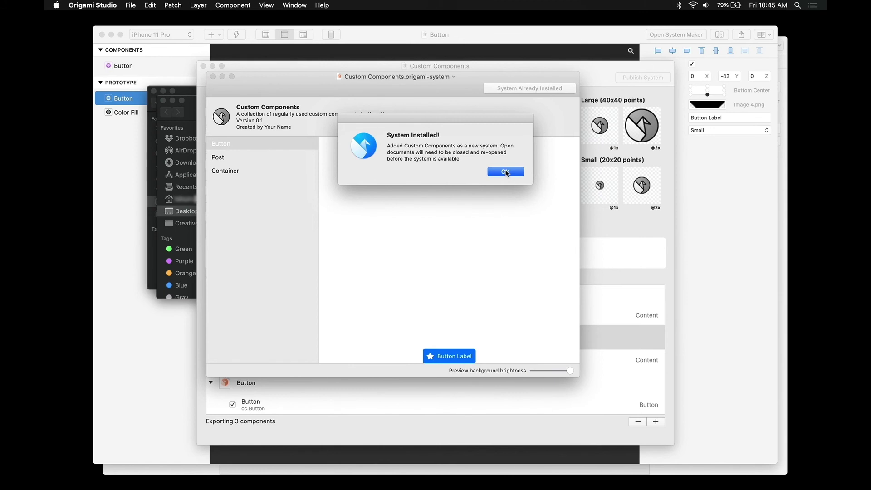
left_click(506, 173)
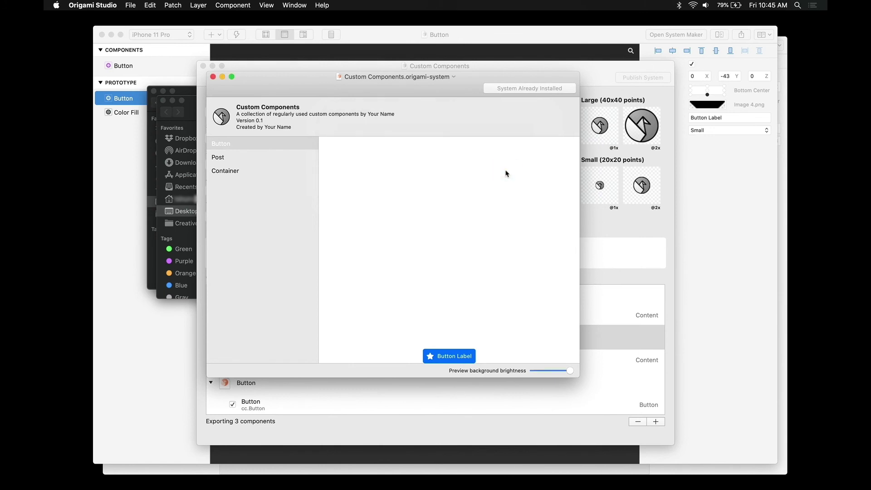
left_click(213, 77)
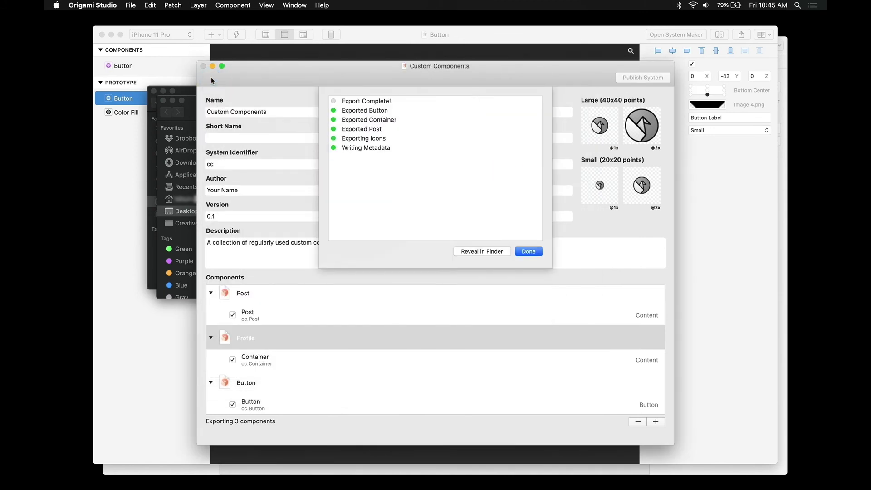
Dismiss the Export Complete summary with Done
left_click(529, 253)
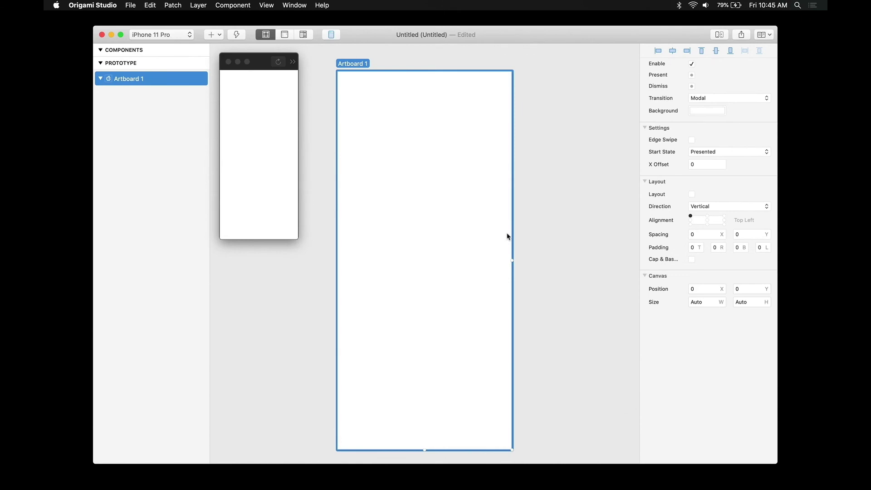
From the Layer Library, search 'cus' and place the Button, Container and Post components on Artboard 1
left_click(214, 34)
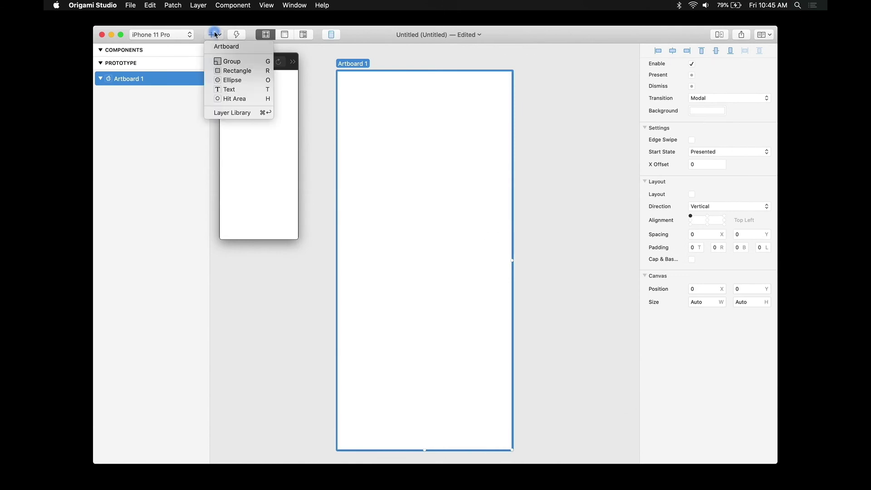
left_click(233, 113)
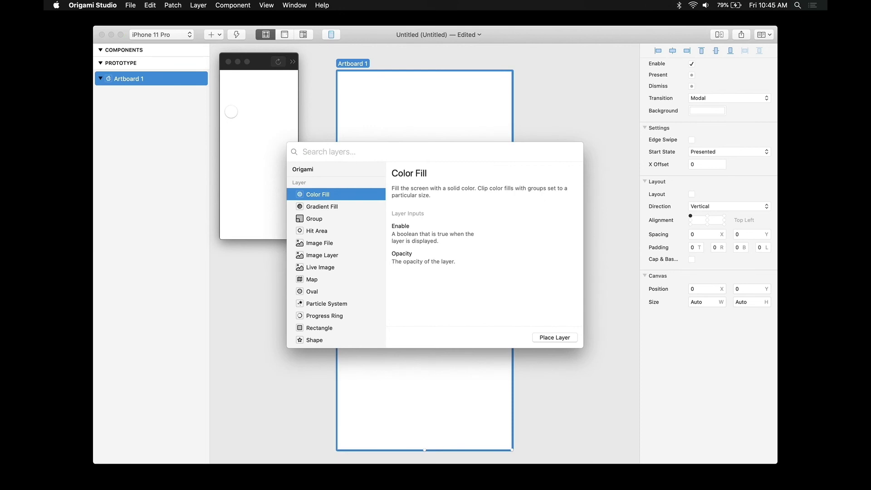
type("Cus")
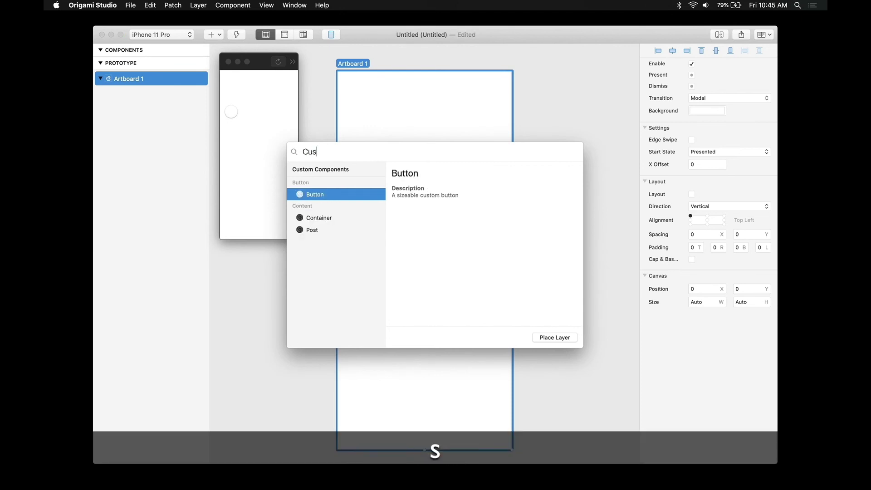
key("Return")
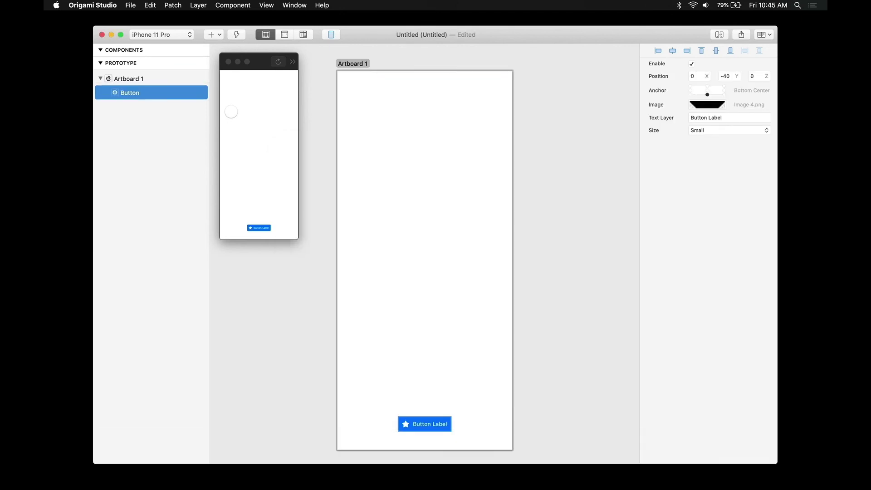
key("super+Return")
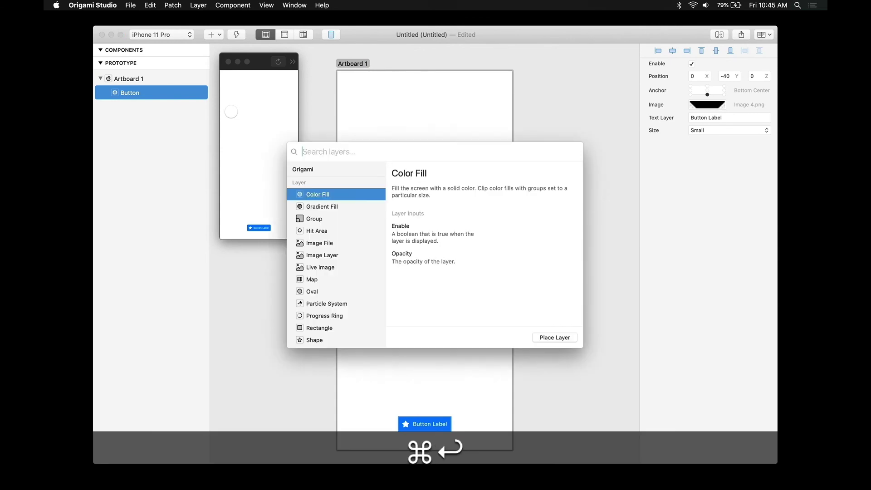
type("cus")
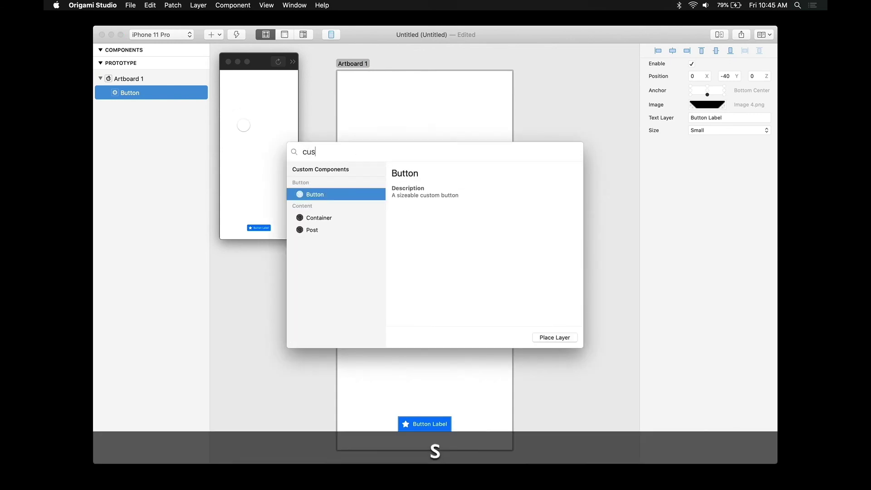
key("Down")
key("Return")
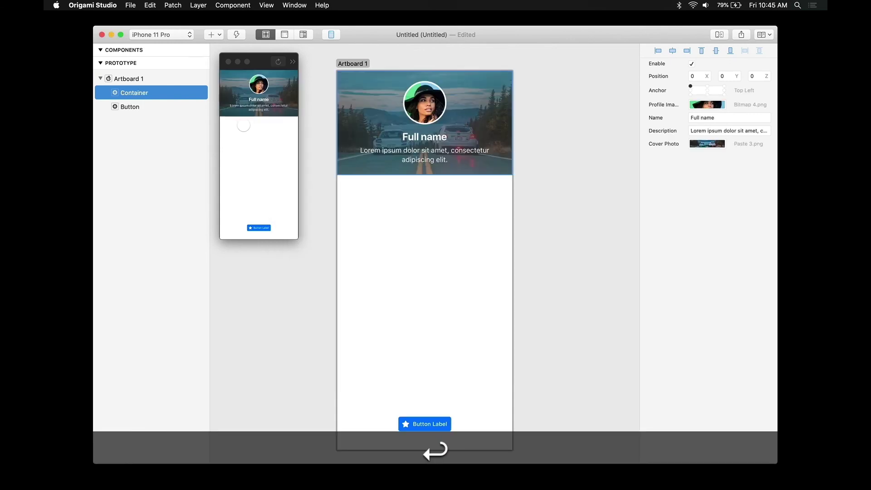
key("super+Return")
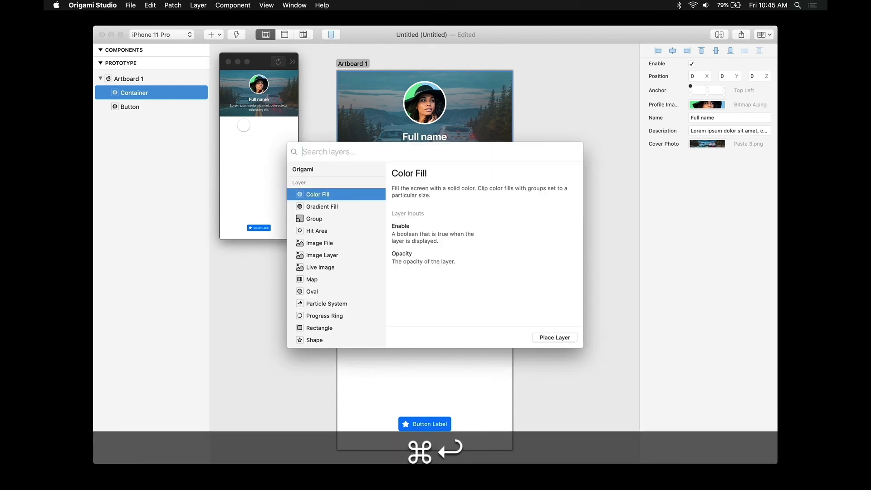
type("cus")
key("Down")
key("Down")
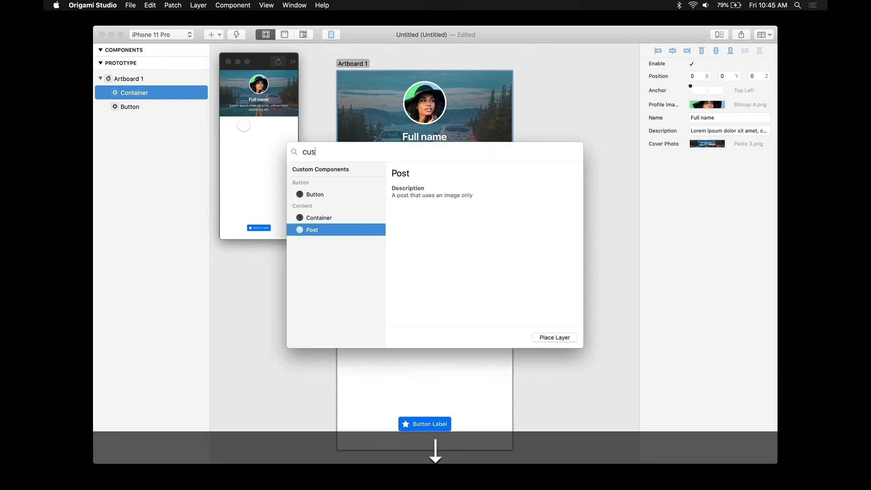
key("Return")
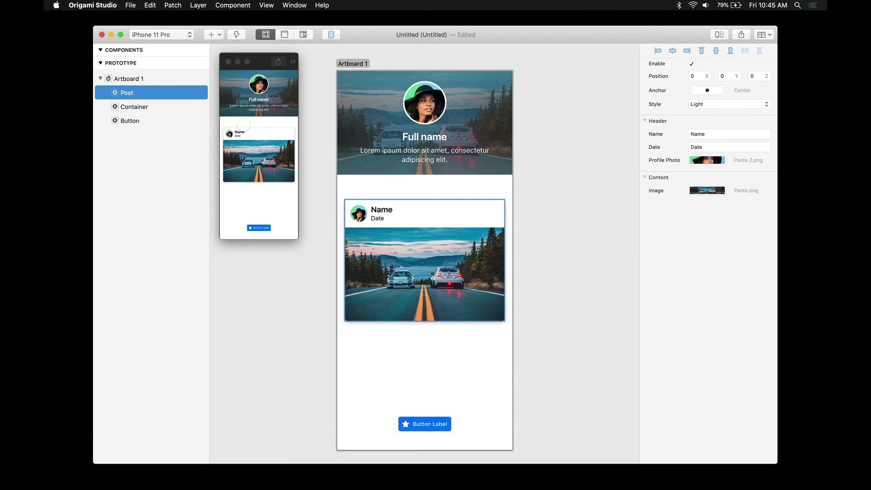